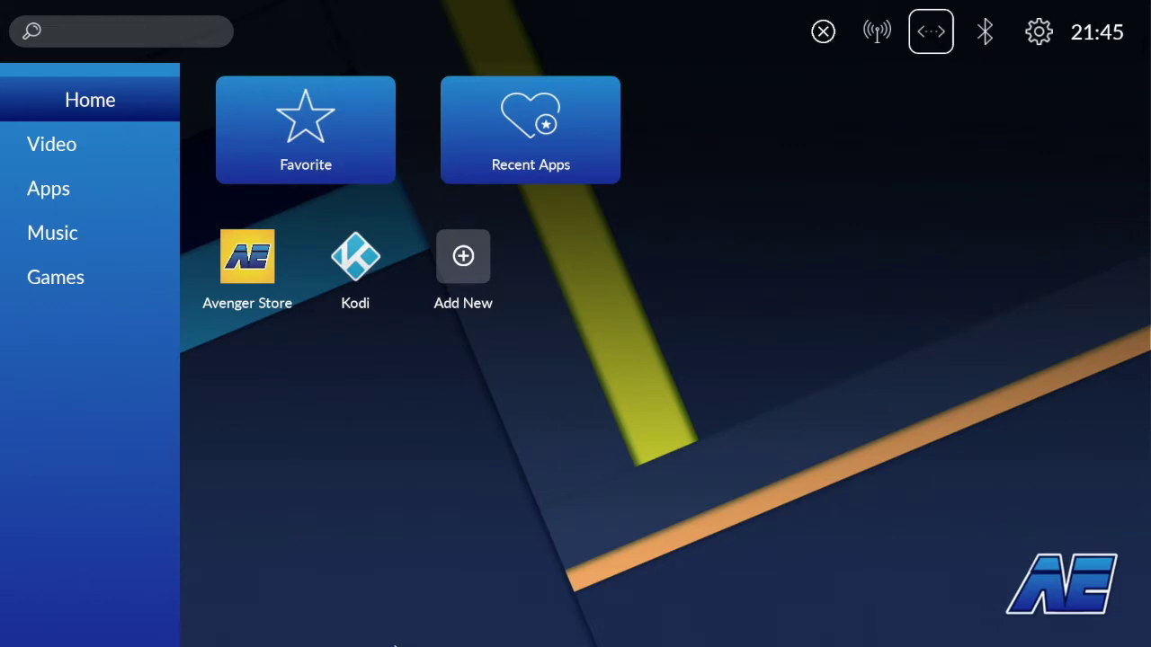
left_click(54, 187)
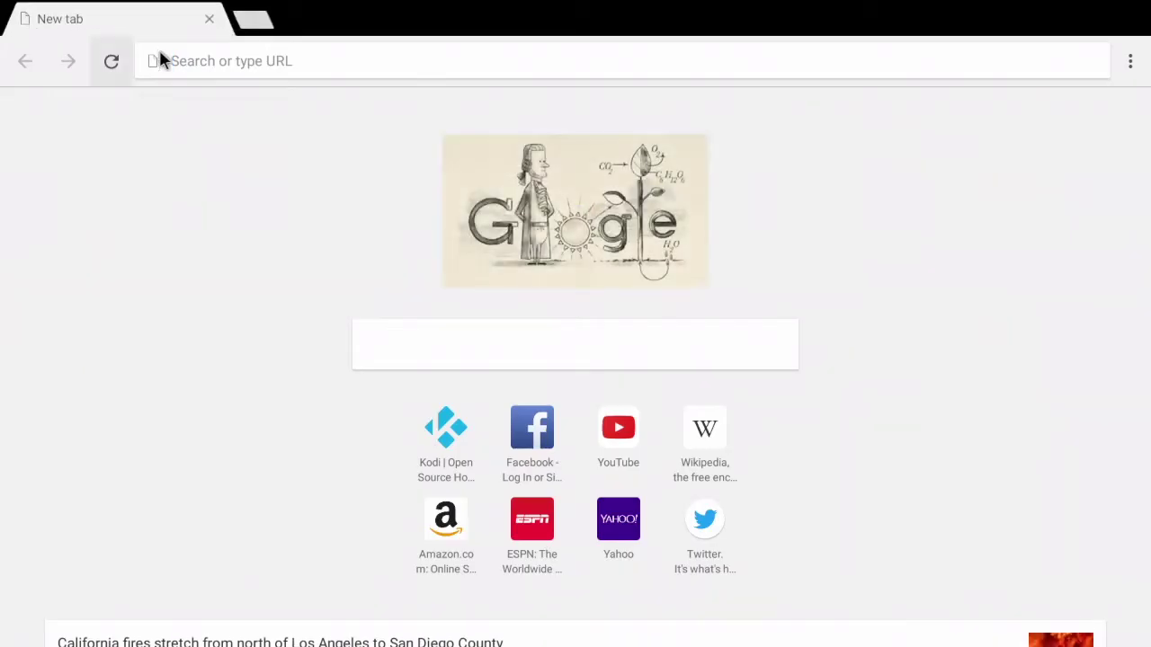
left_click(208, 57)
left_click(173, 83)
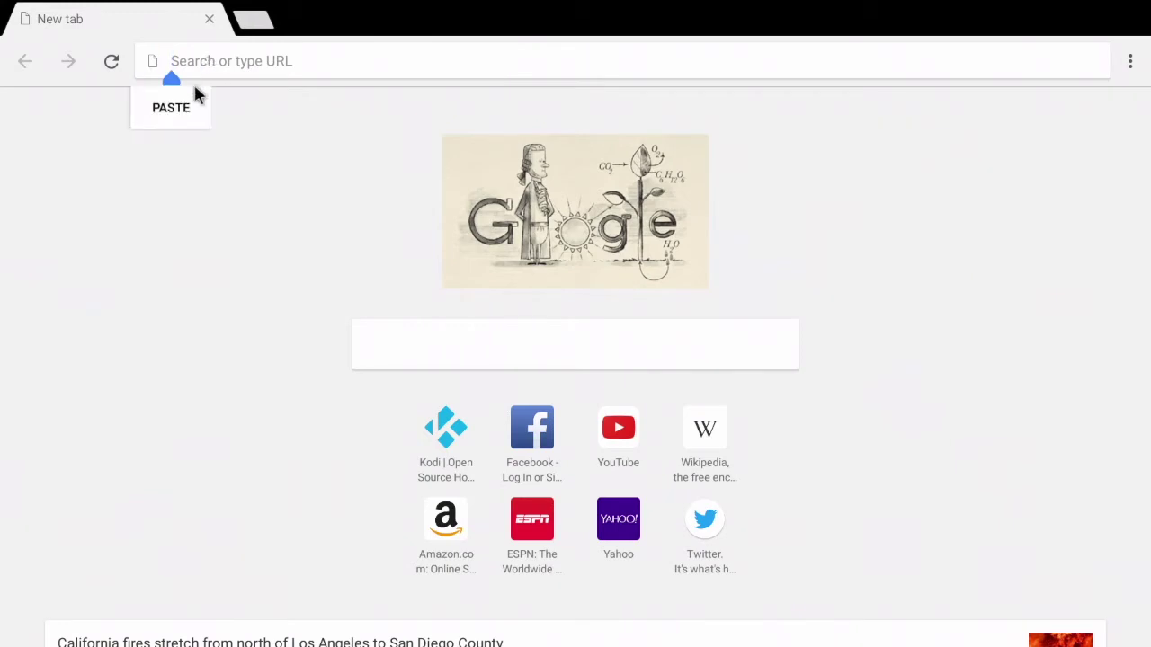
left_click(170, 107)
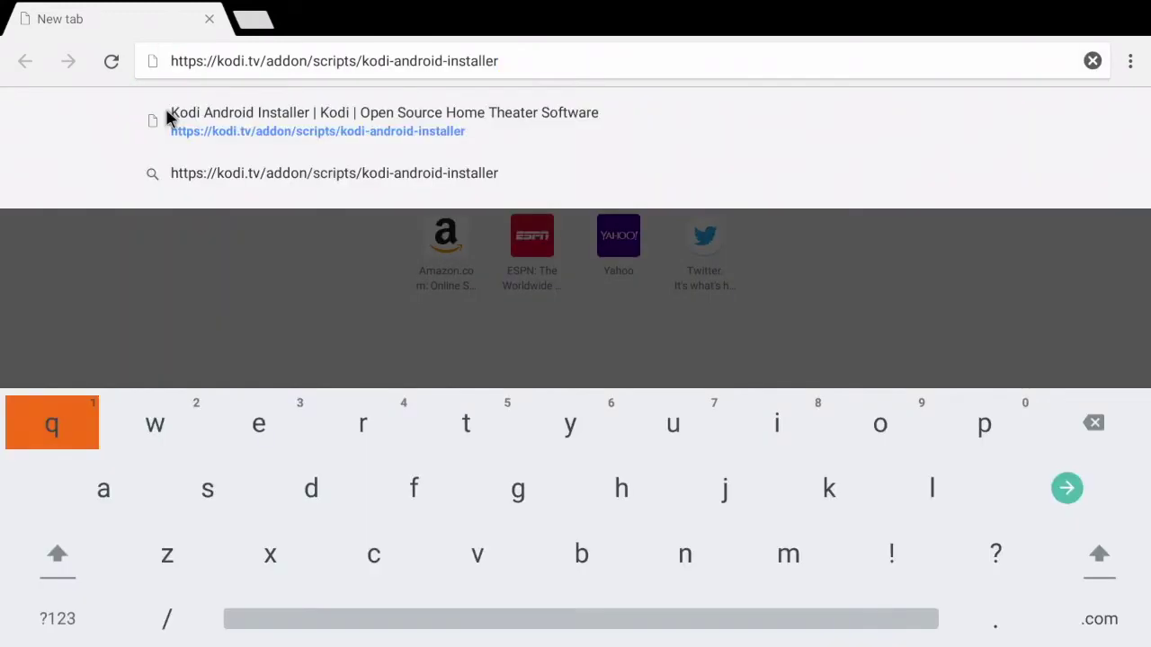
left_click(255, 125)
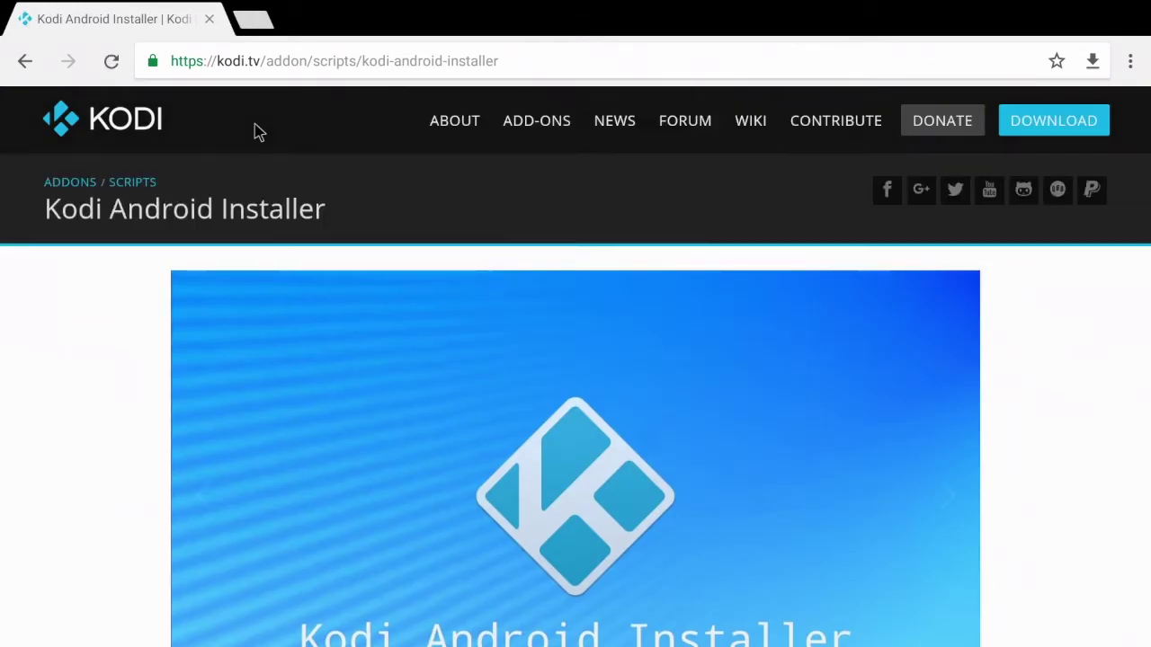
Download the Kodi Android Installer add-on as a direct zip, allowing Chrome to access files on the device, and check the download notification.
scroll(372, 386, "down", 1)
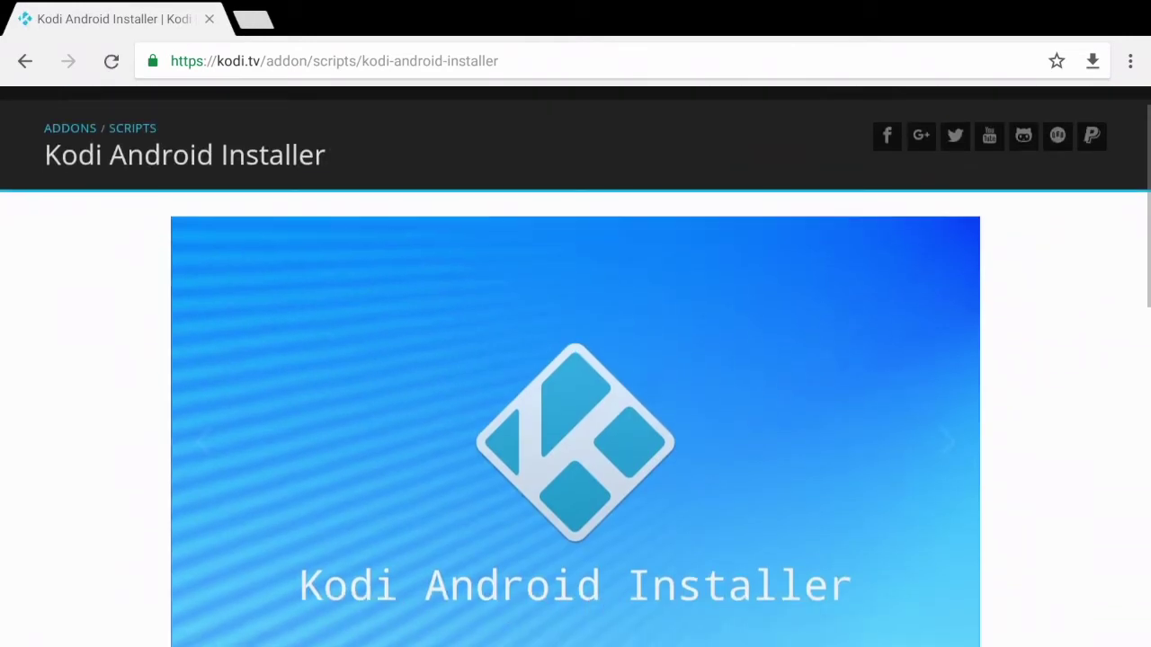
scroll(576, 367, "down", 4)
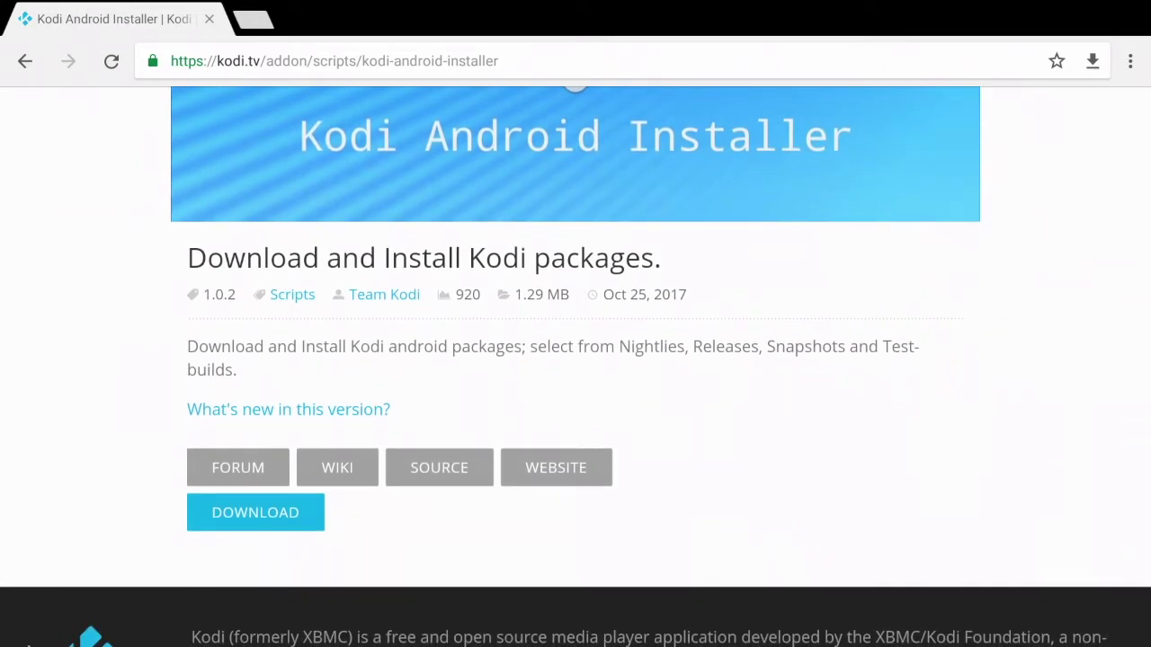
left_click(273, 522)
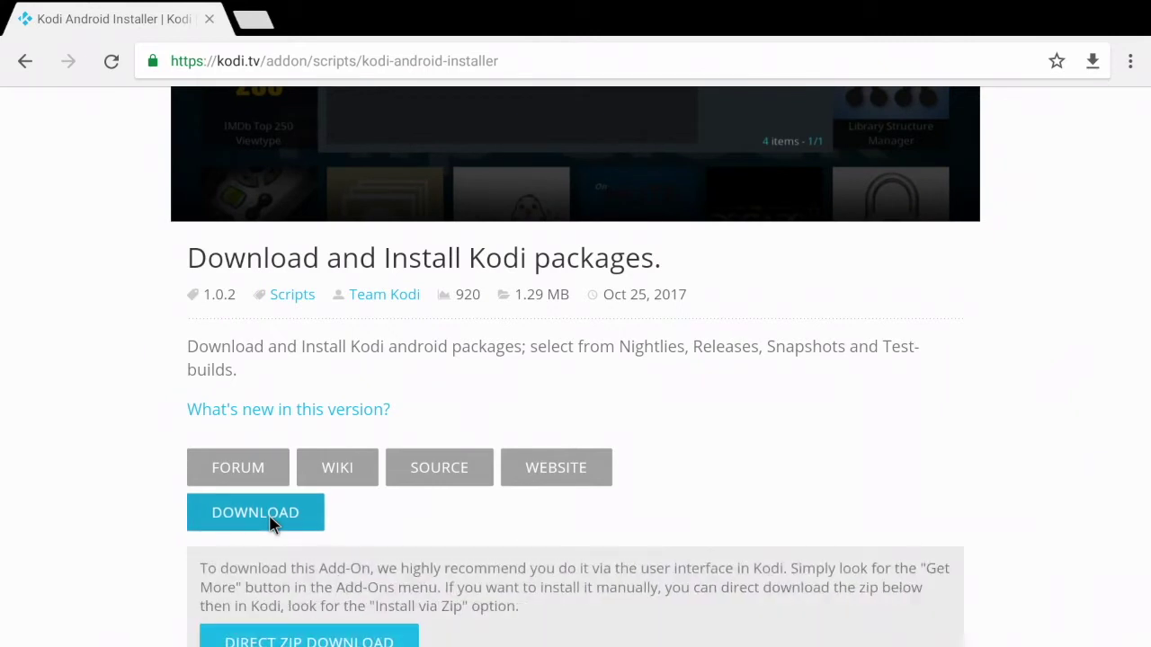
scroll(269, 515, "down", 2)
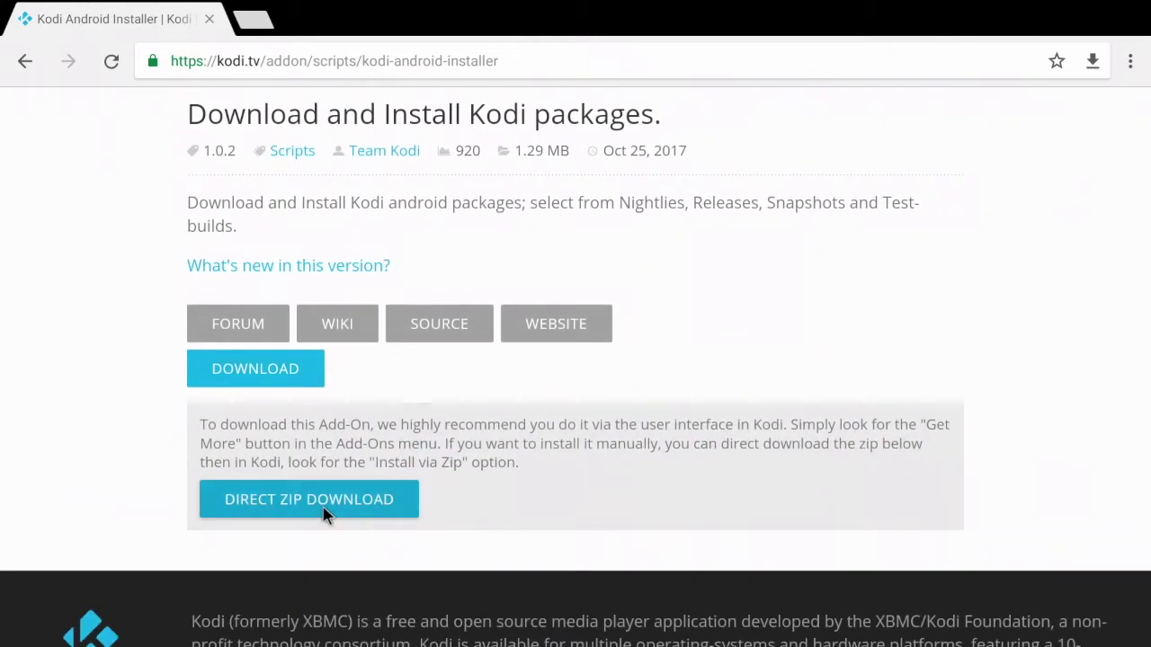
left_click(325, 514)
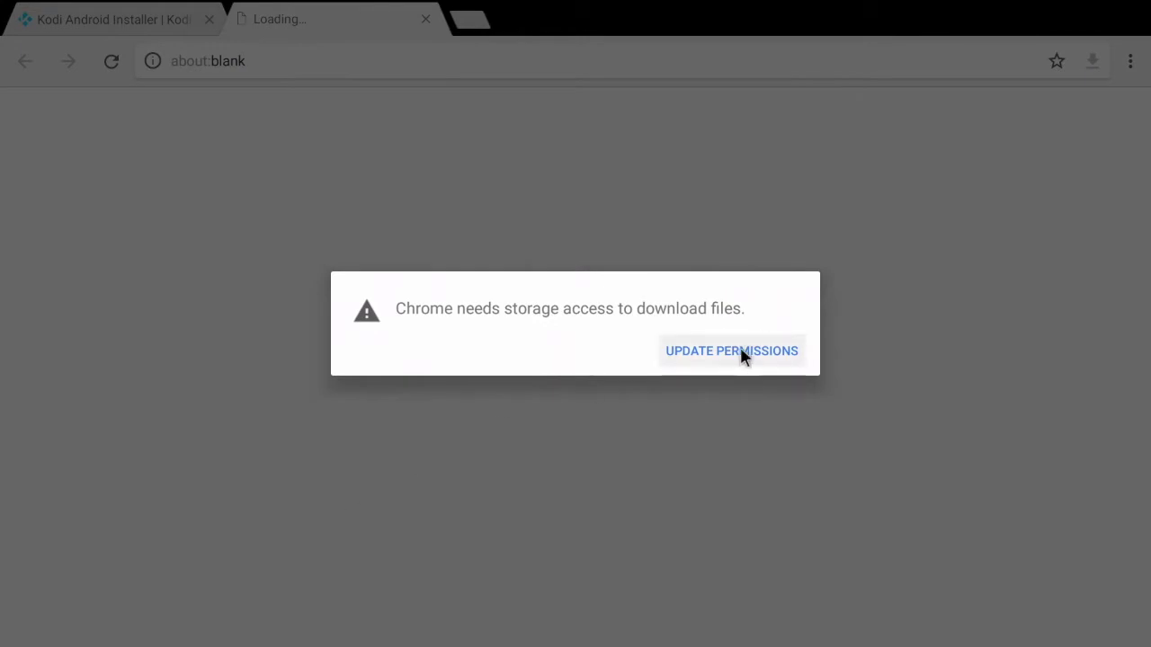
left_click(737, 350)
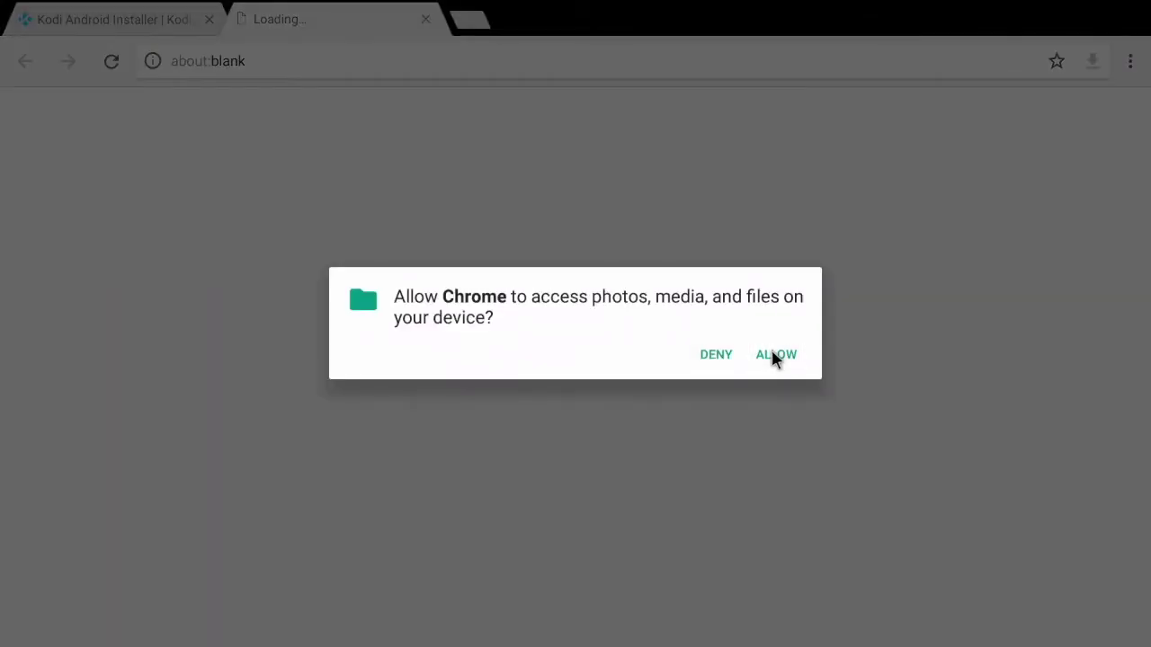
left_click(773, 352)
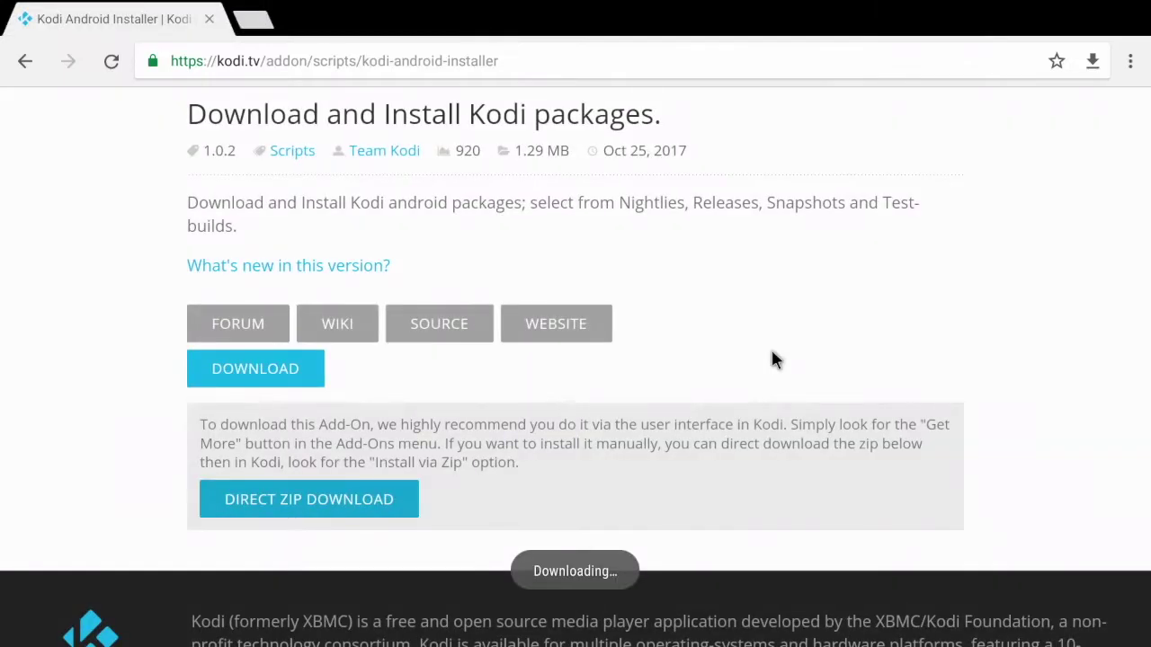
left_click_drag(589, 12, 575, 217)
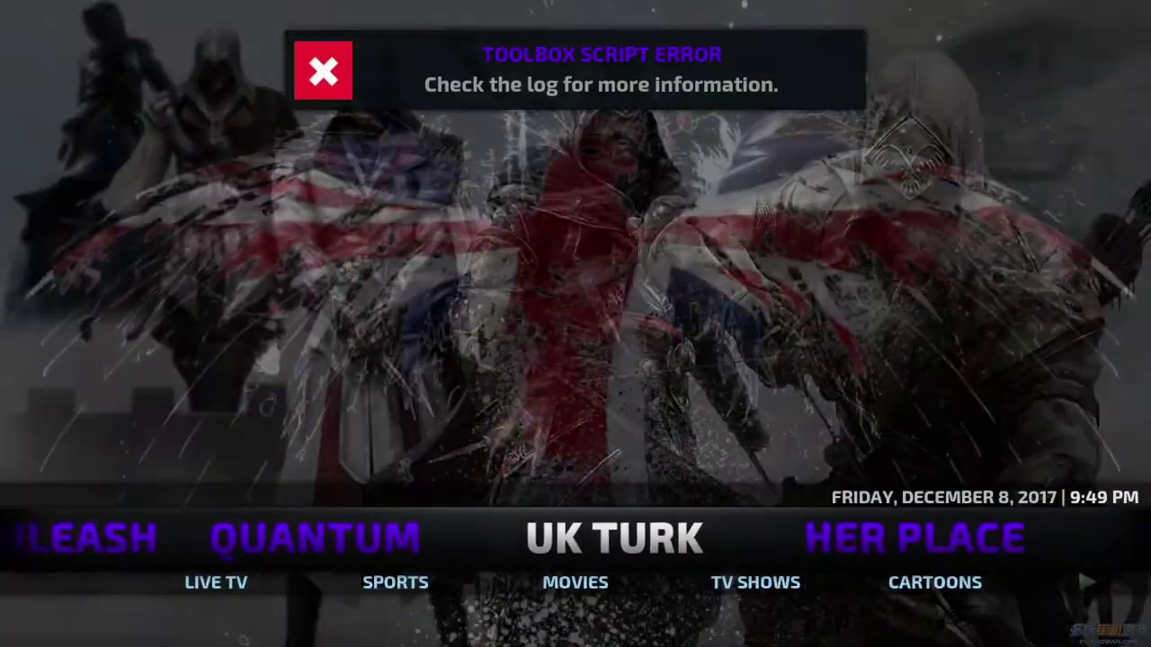
Switch to Kodi and open the add-on browser from its settings.
key("Right")
key("Right")
key("Right")
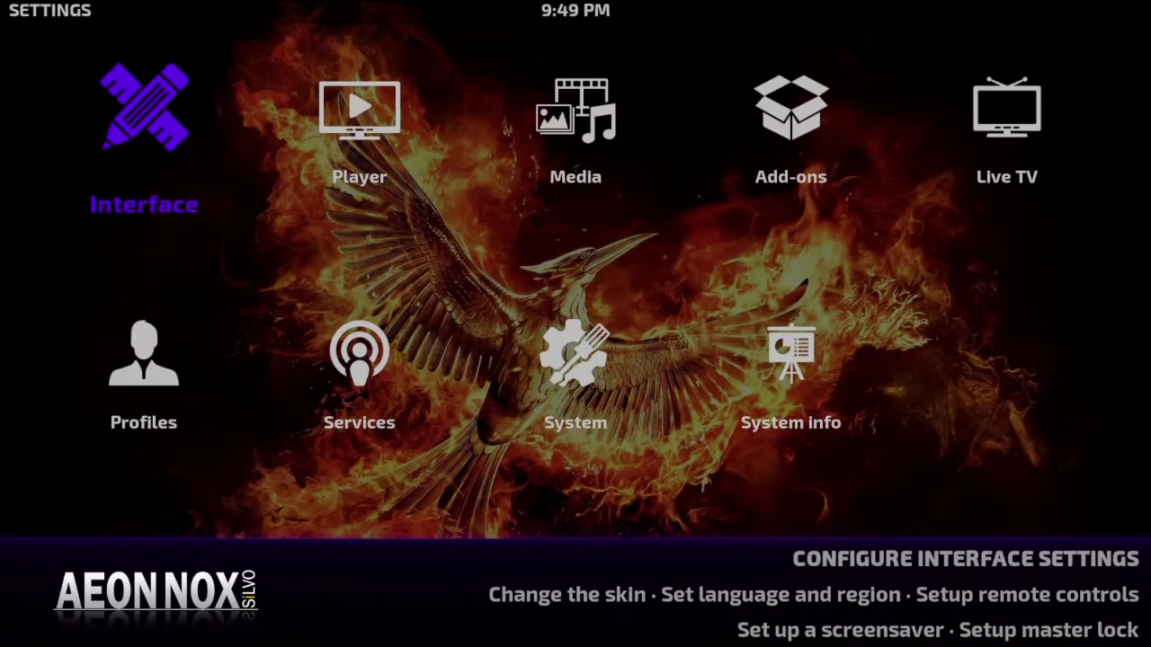
key("Right")
key("Right")
key("Right")
key("Return")
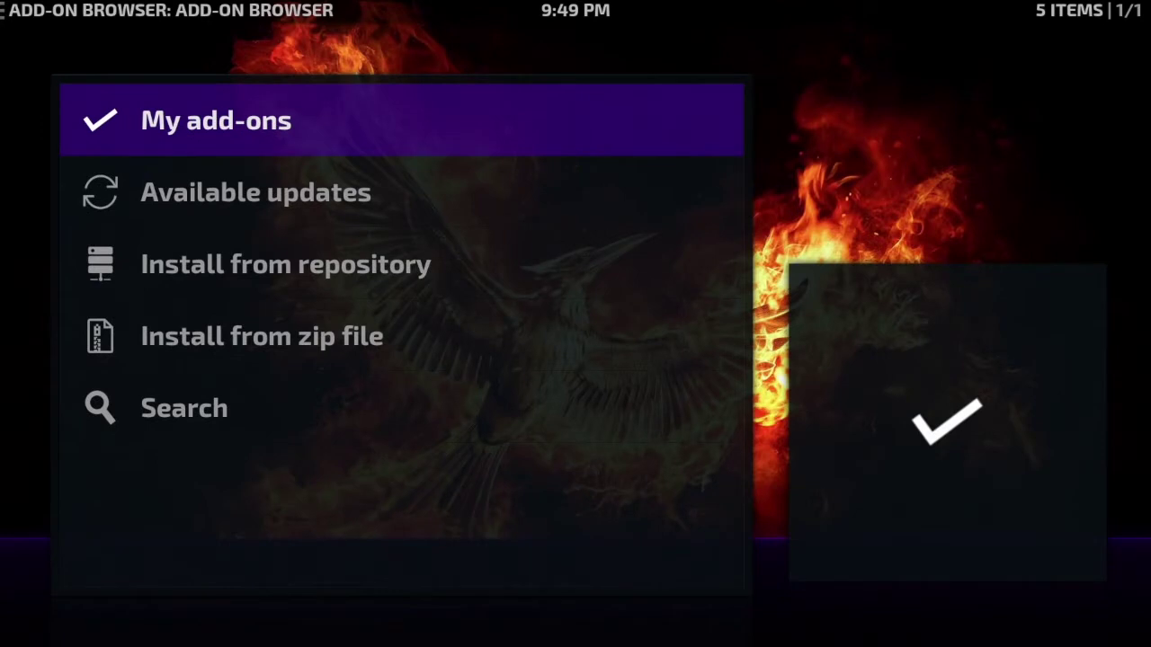
Start installing an add-on from a zip file and browse to External storage.
key("Down")
key("Down")
key("Down")
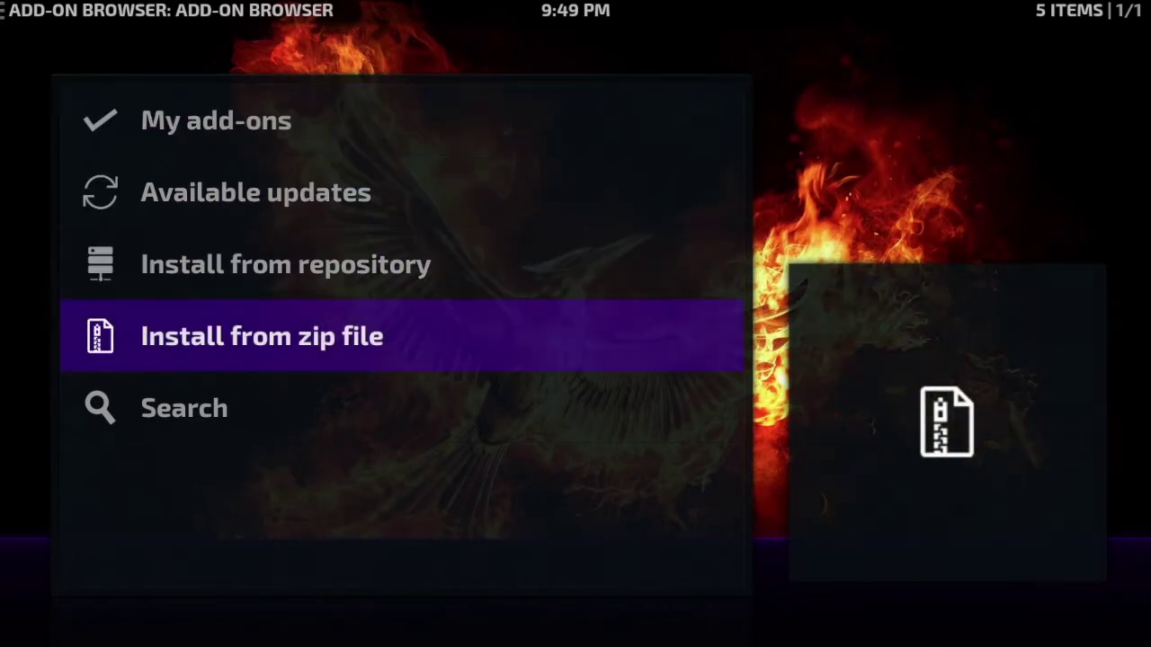
key("Return")
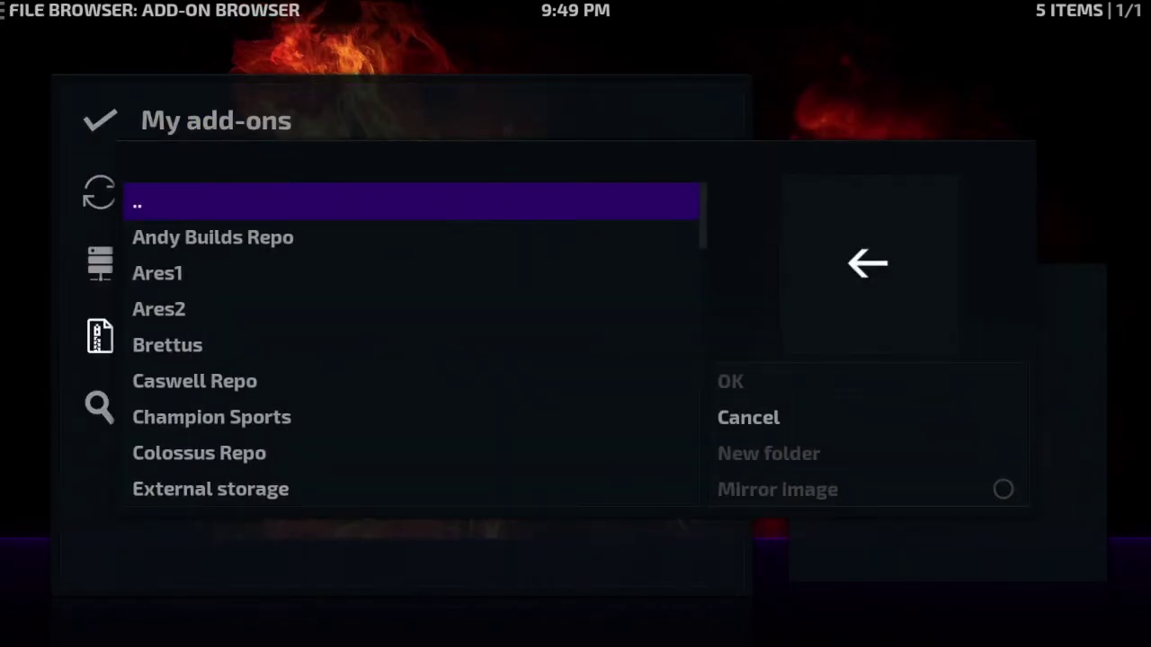
key("Down")
key("Down")
key("Down")
key("Down")
key("Down")
key("Down")
key("Down")
key("Down")
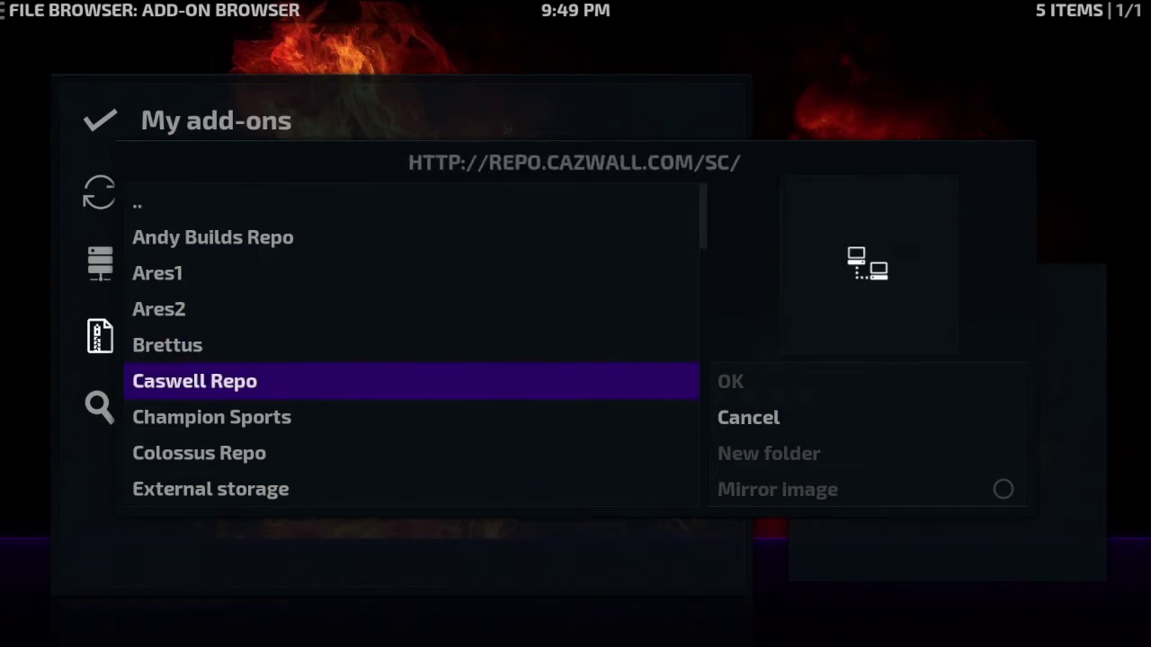
key("Return")
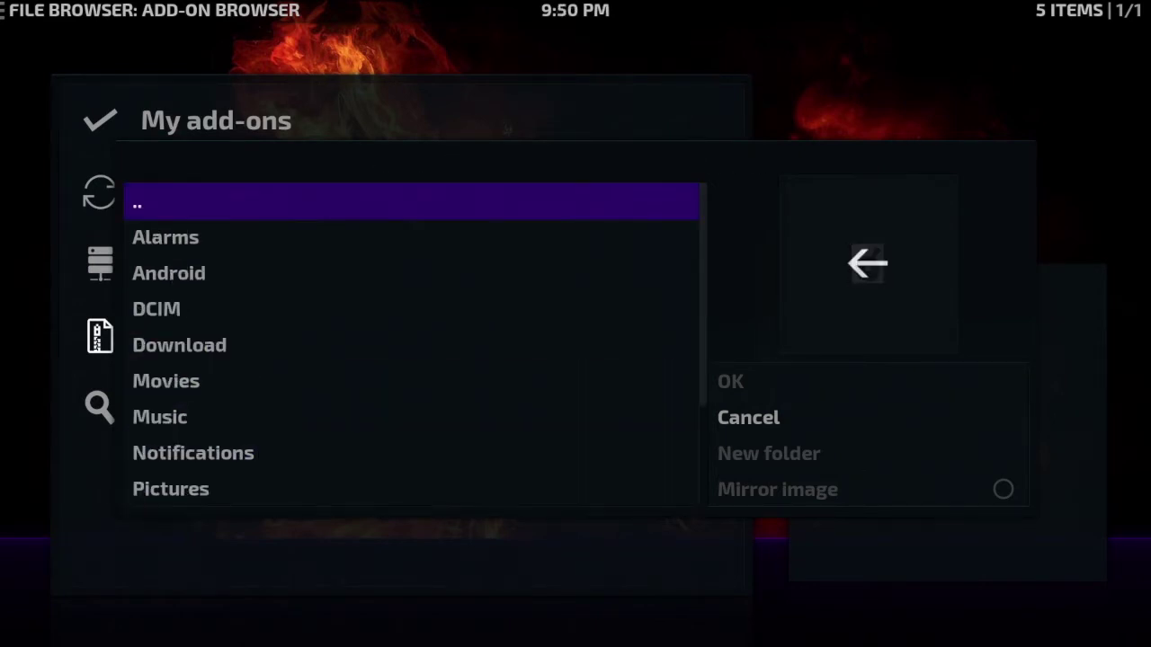
Install script.kodi.android.update-1.0.2.zip from the Download folder.
key("Down")
key("Down")
key("Down")
key("Down")
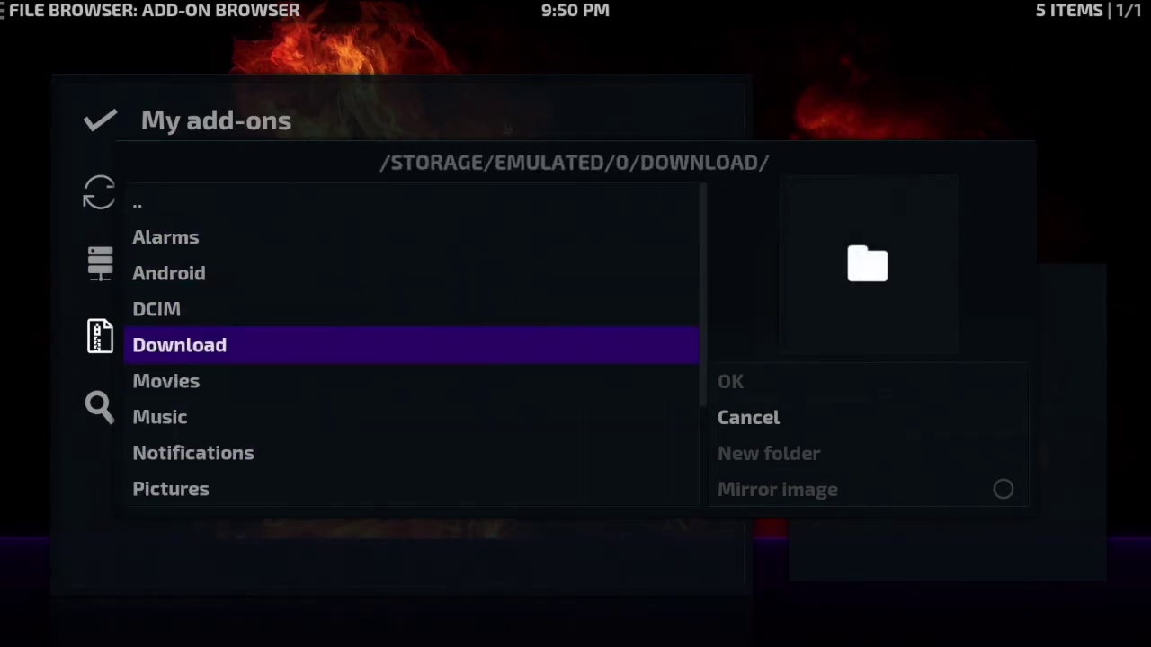
key("Return")
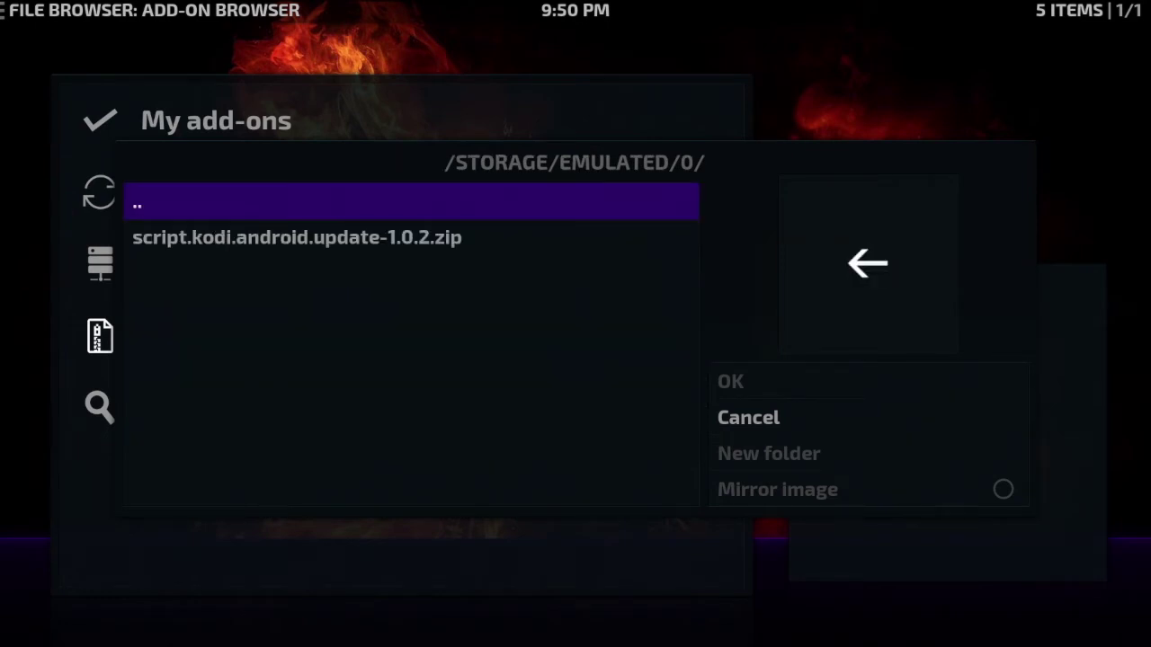
key("Down")
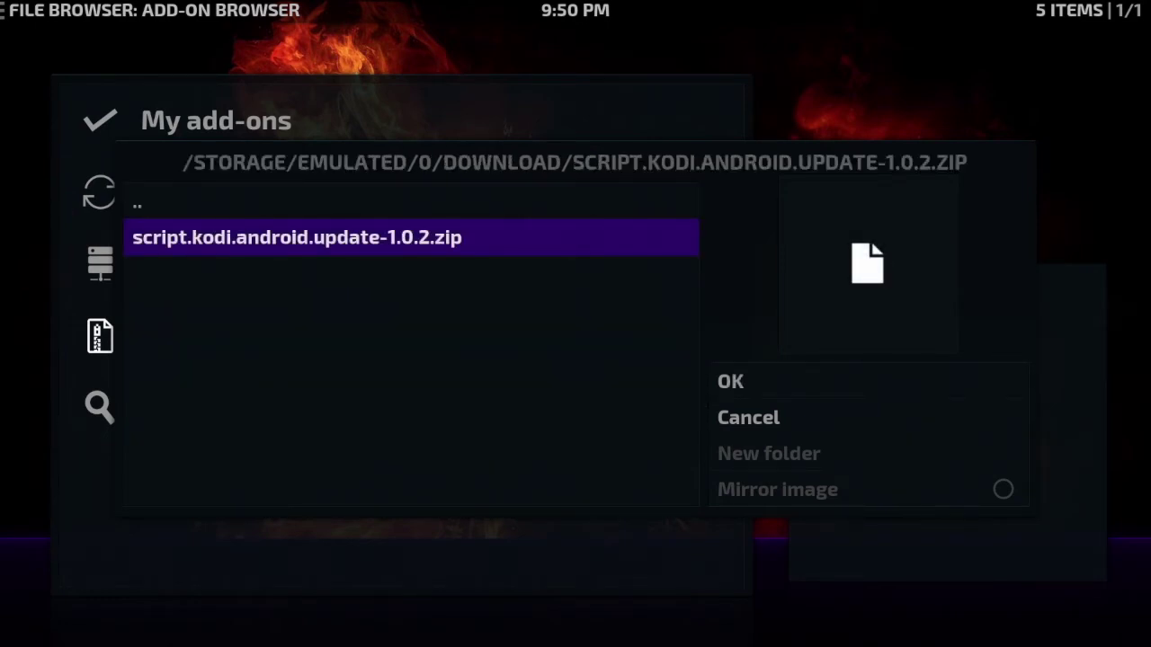
key("Return")
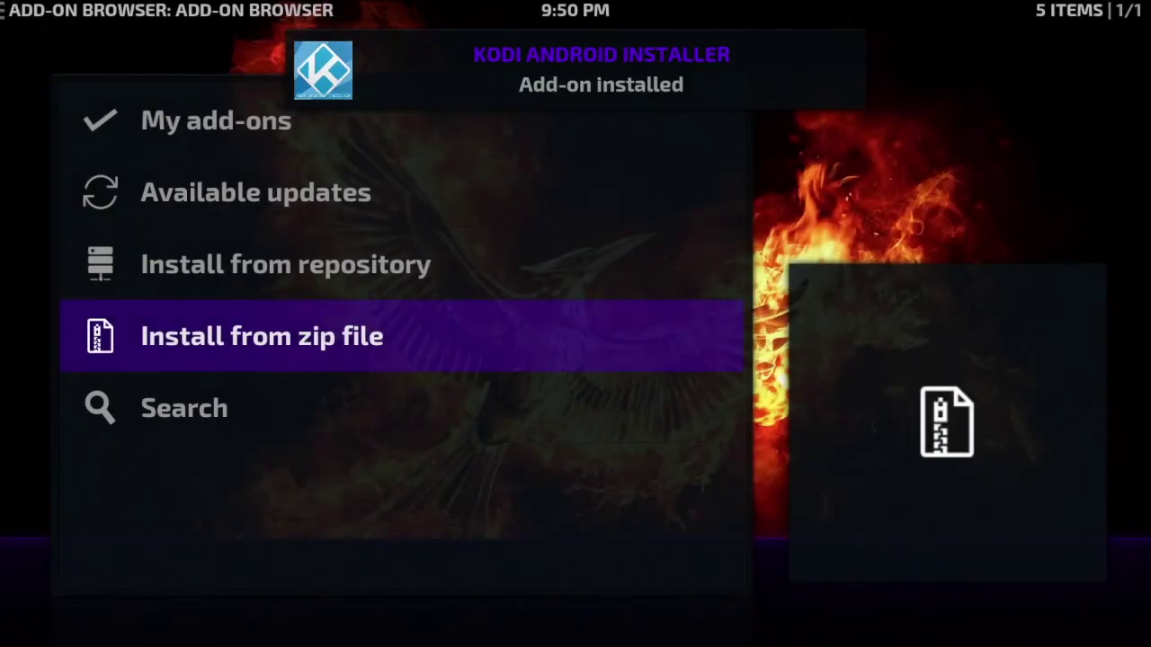
Open the Program add-ons category within My add-ons, dismissing the GlobeTVresolver update notice.
left_click(300, 128)
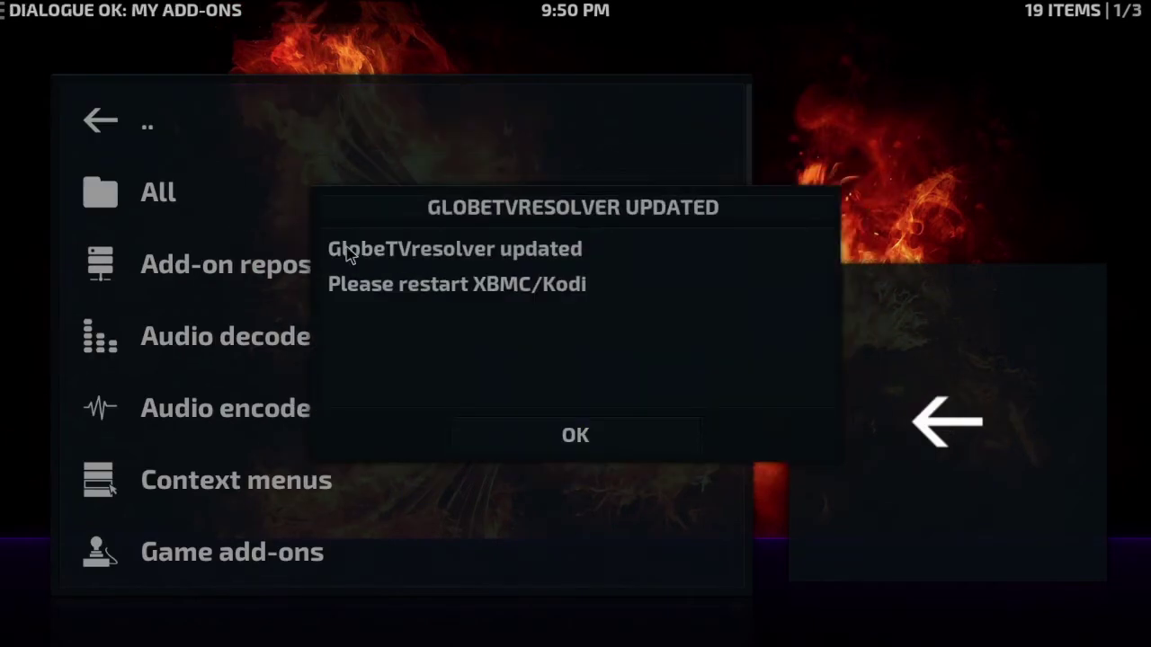
left_click(555, 442)
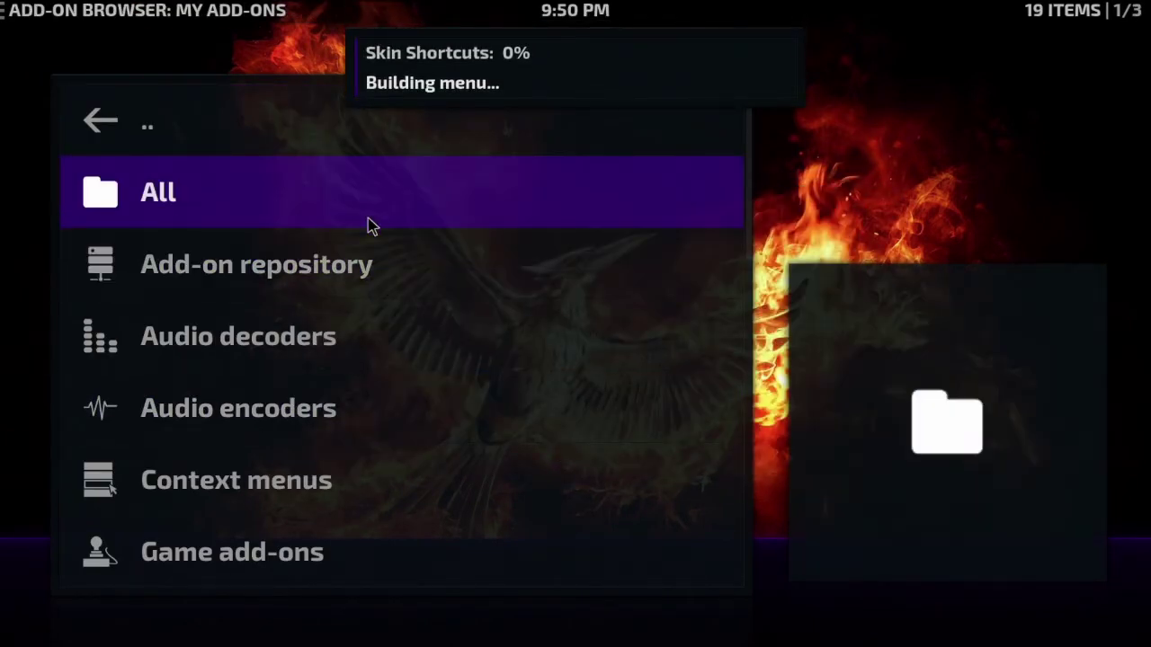
key("Down")
key("Down")
key("Down")
key("Down")
key("Down")
key("Down")
key("Down")
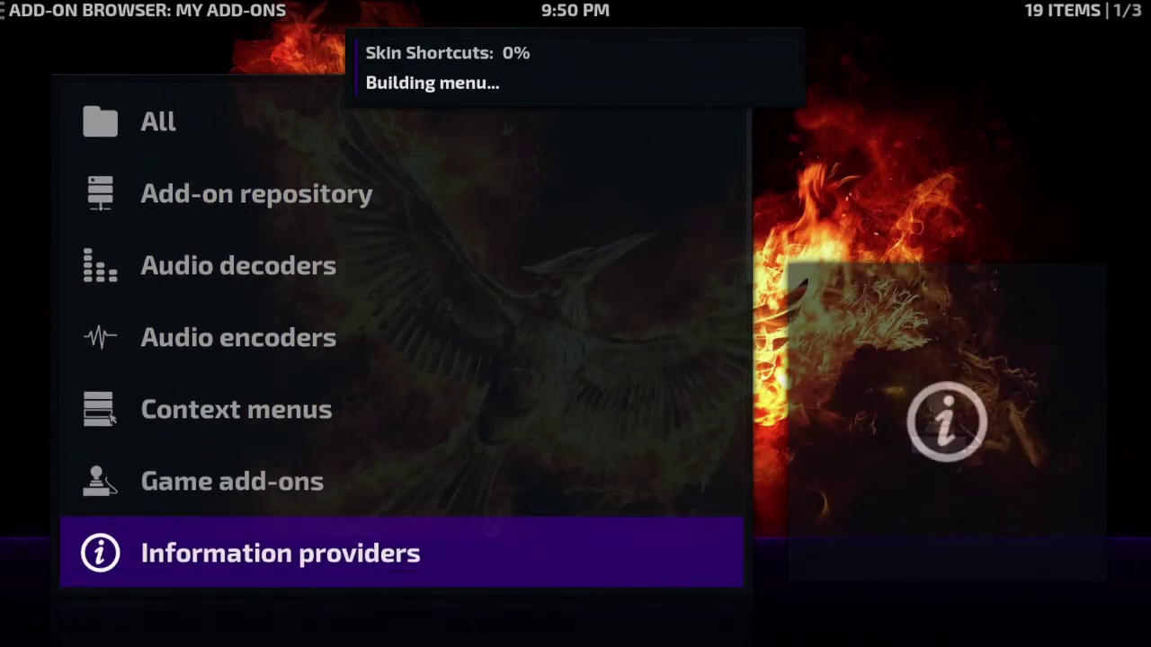
key("Down")
key("Down")
key("Down")
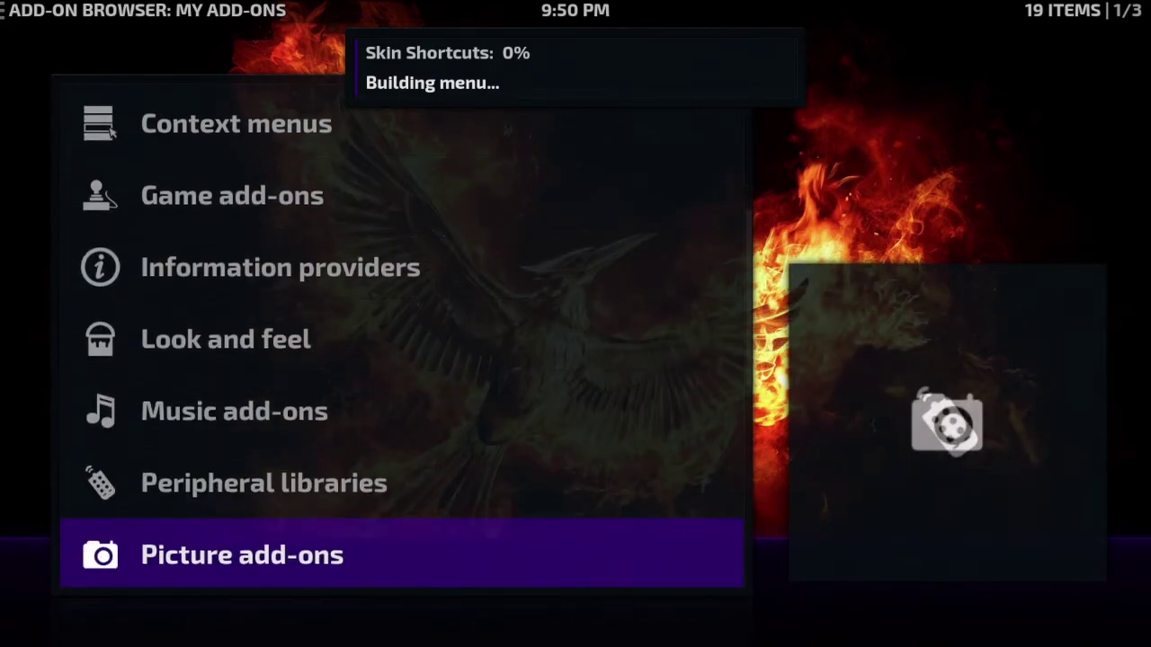
key("Down")
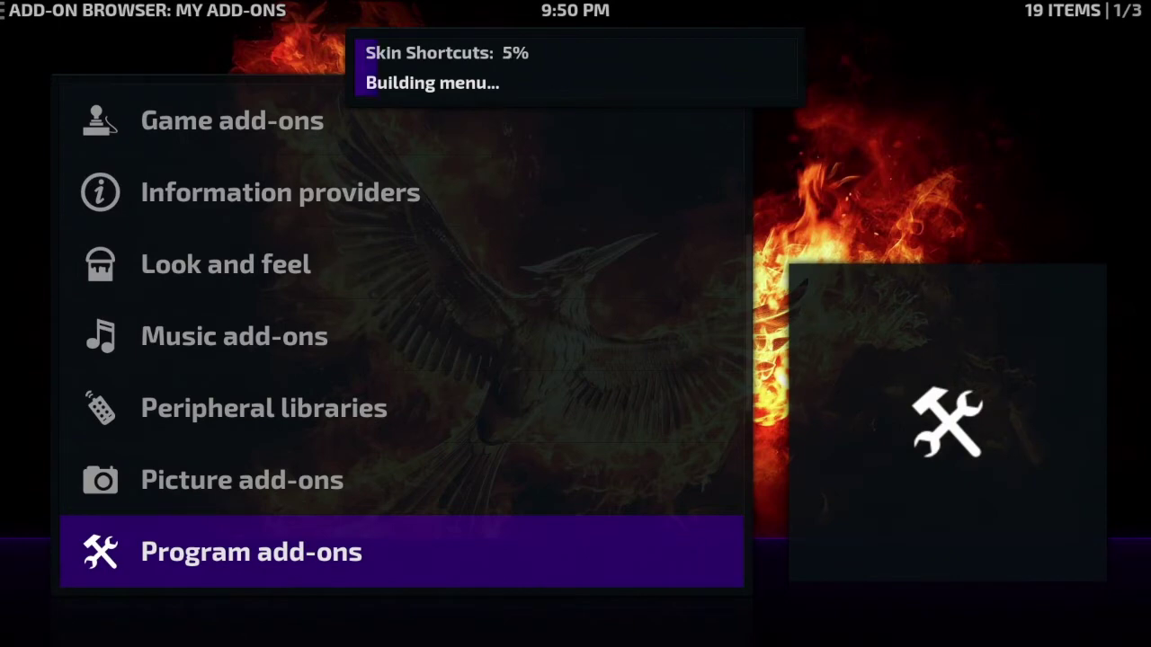
key("Return")
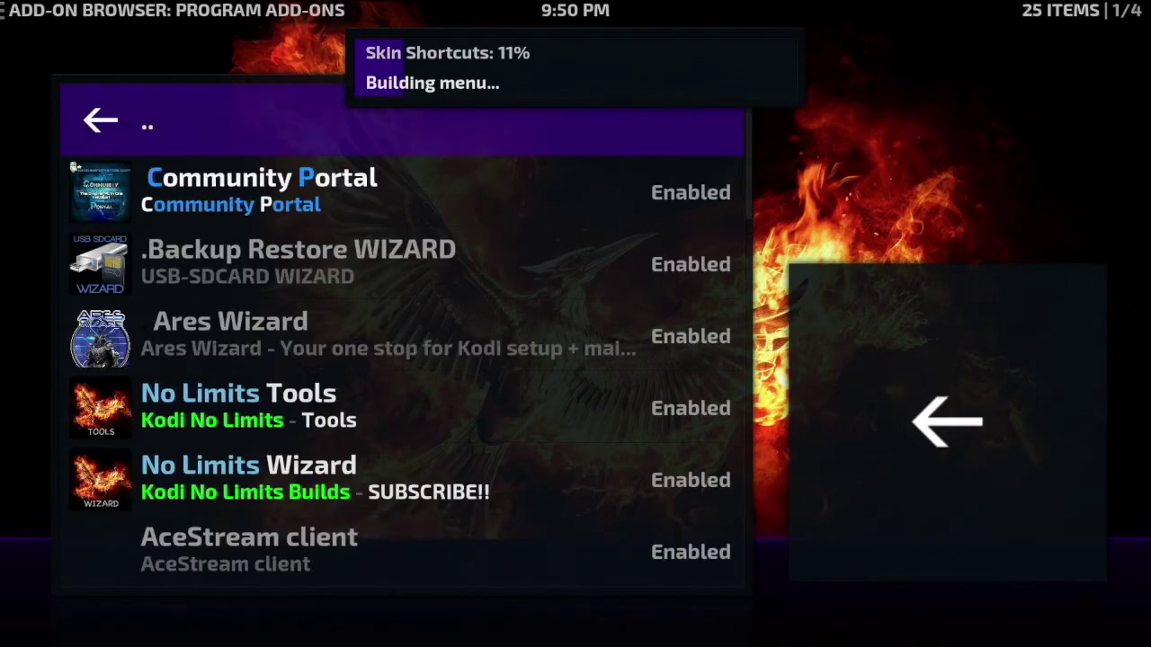
Open the information page of Kodi Android Installer among the program add-ons.
key("Down")
key("Down")
key("Down")
key("Down")
key("Down")
key("Down")
key("Down")
key("Down")
key("Down")
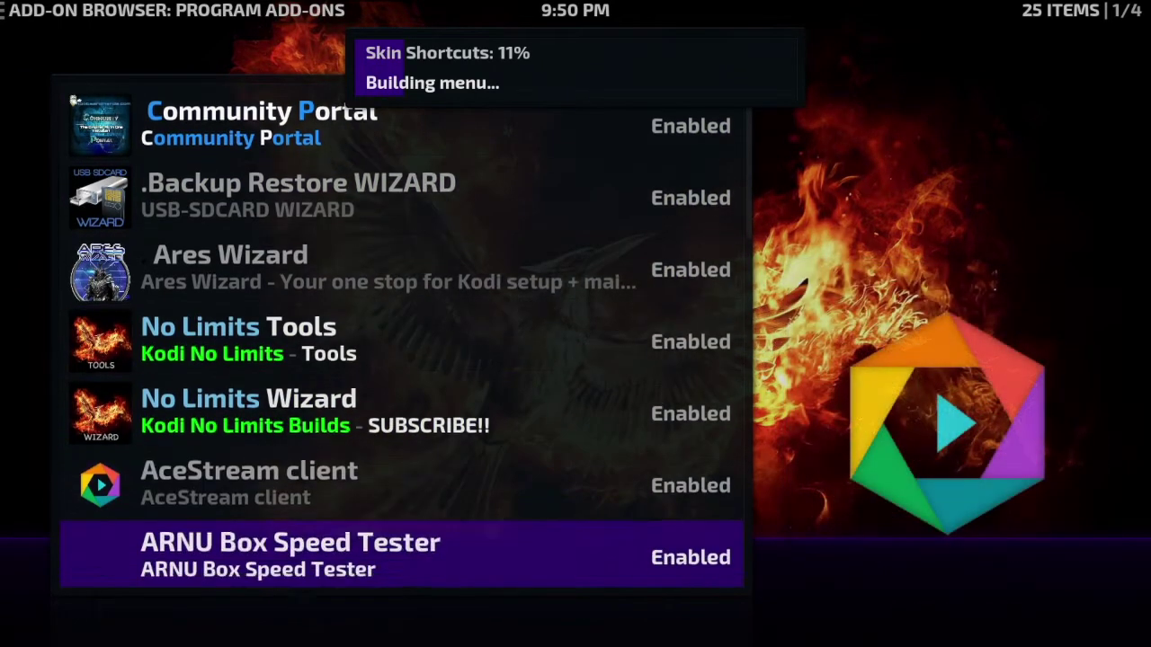
key("Down")
key("Down")
key("Down")
key("Down")
key("Down")
key("Down")
key("Down")
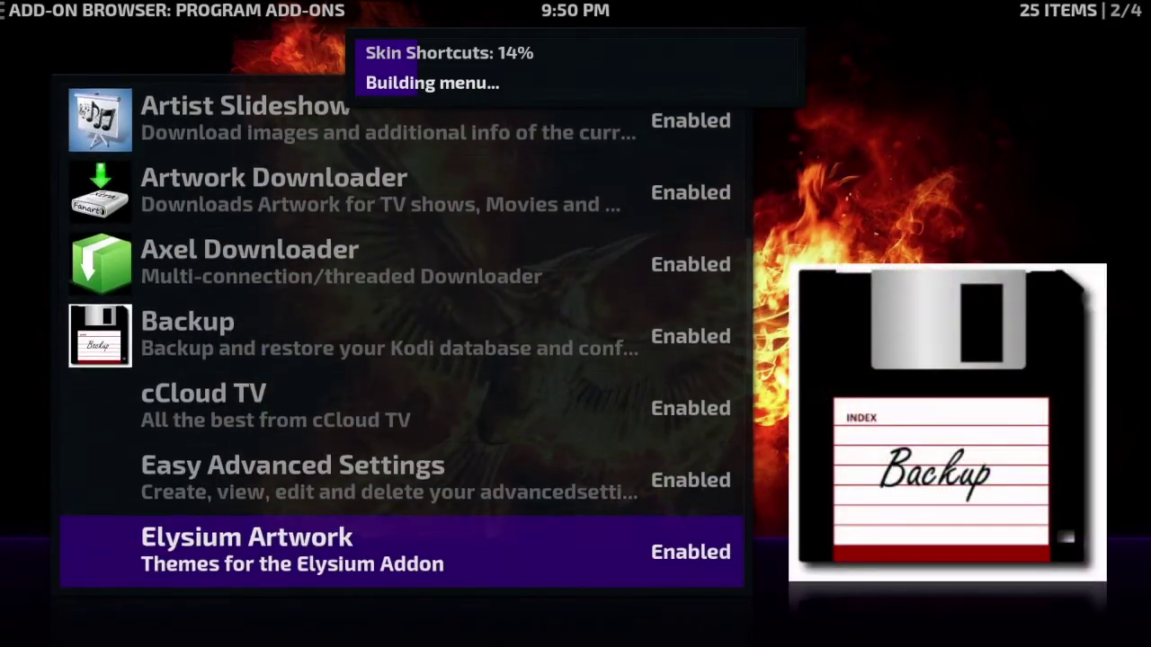
key("Down")
key("Down")
key("Down")
key("Up")
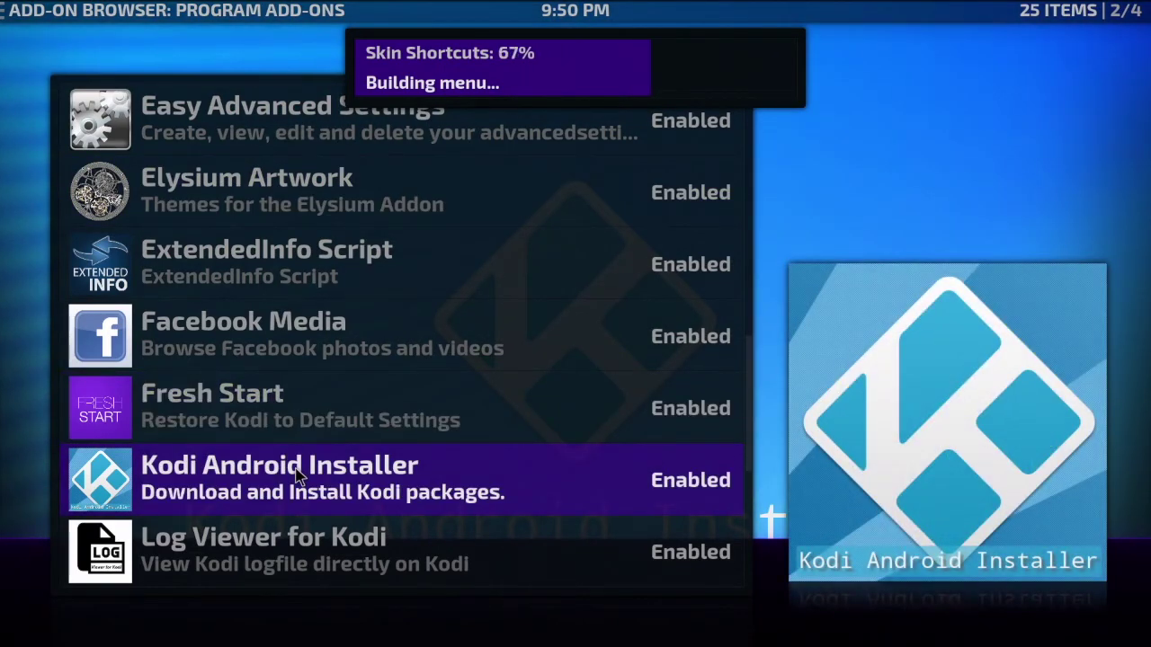
left_click(297, 474)
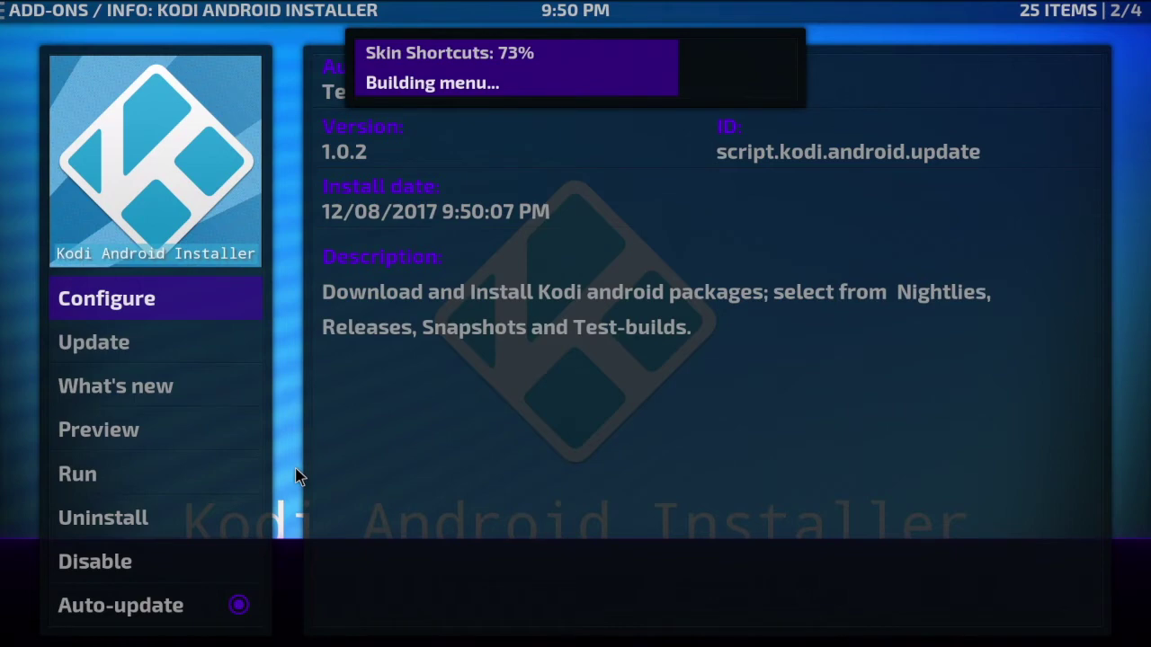
Run Kodi Android Installer and look through the Android folders of its Nightlies, Releases, Snapshots and Test-Builds categories.
left_click(130, 476)
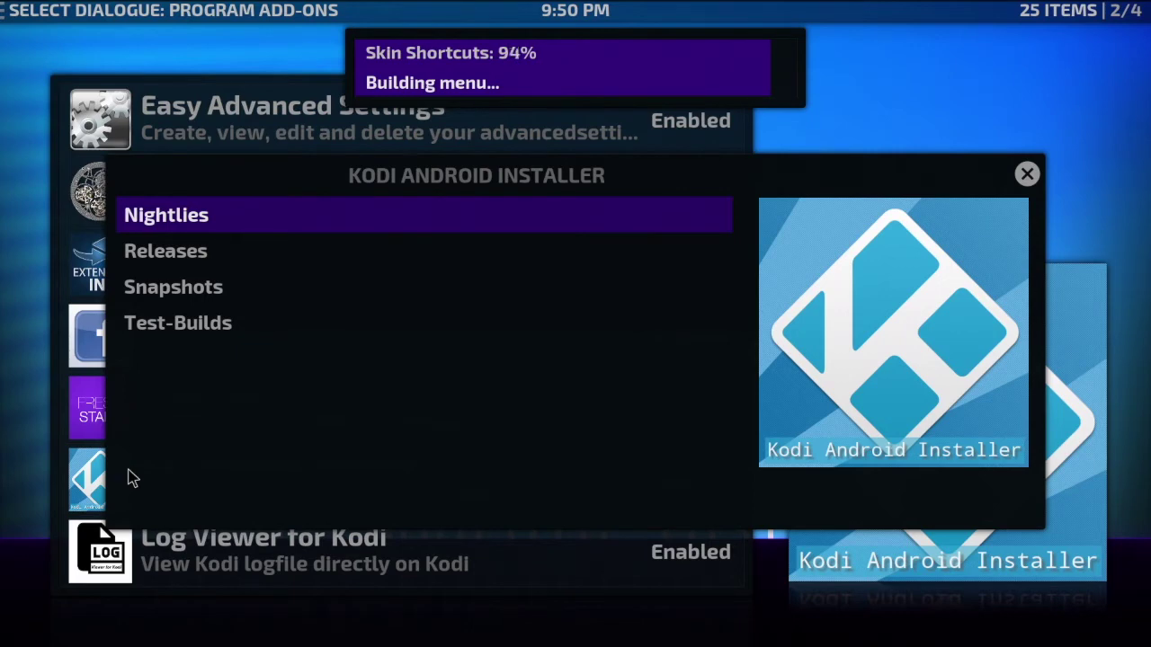
left_click(207, 224)
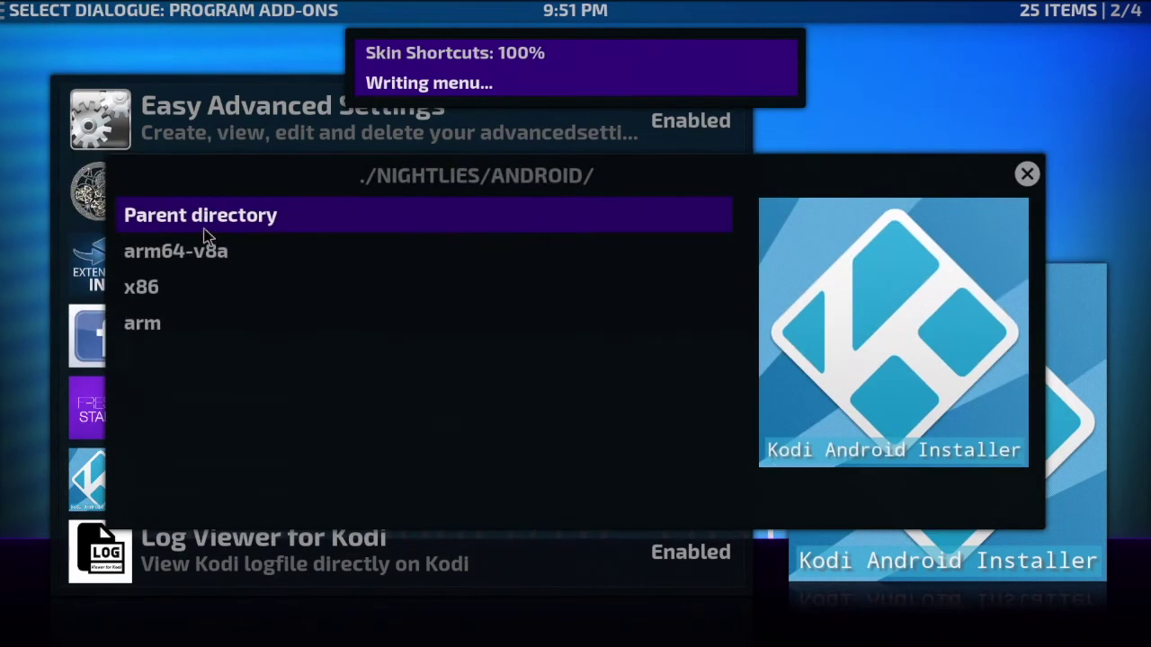
left_click(351, 230)
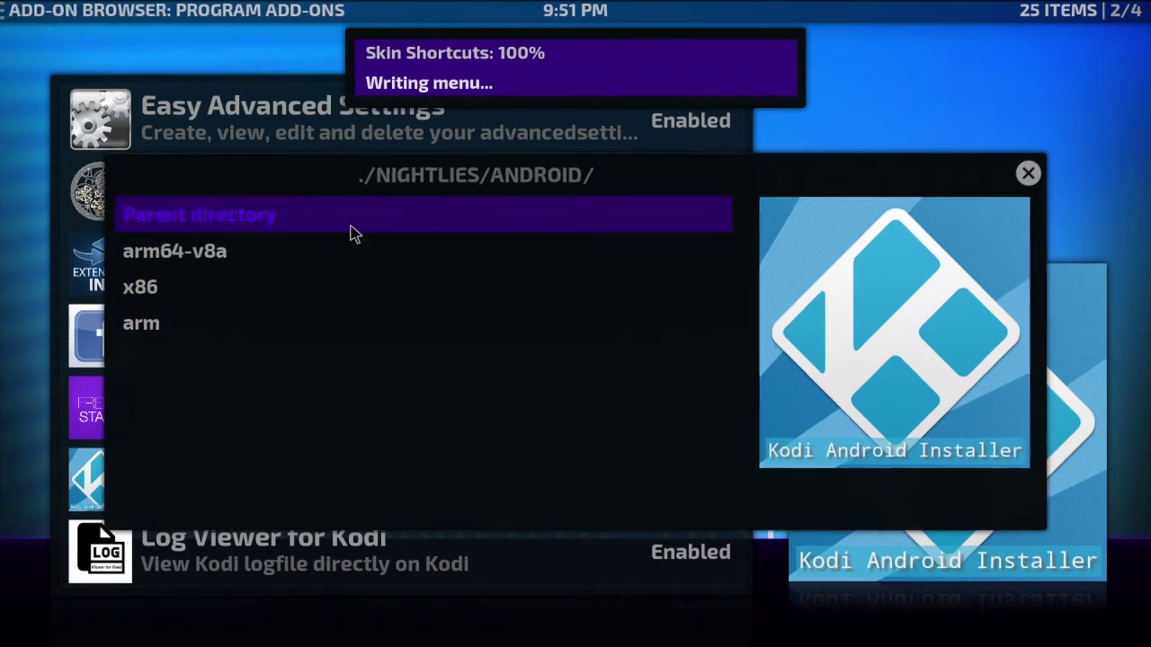
right_click(275, 260)
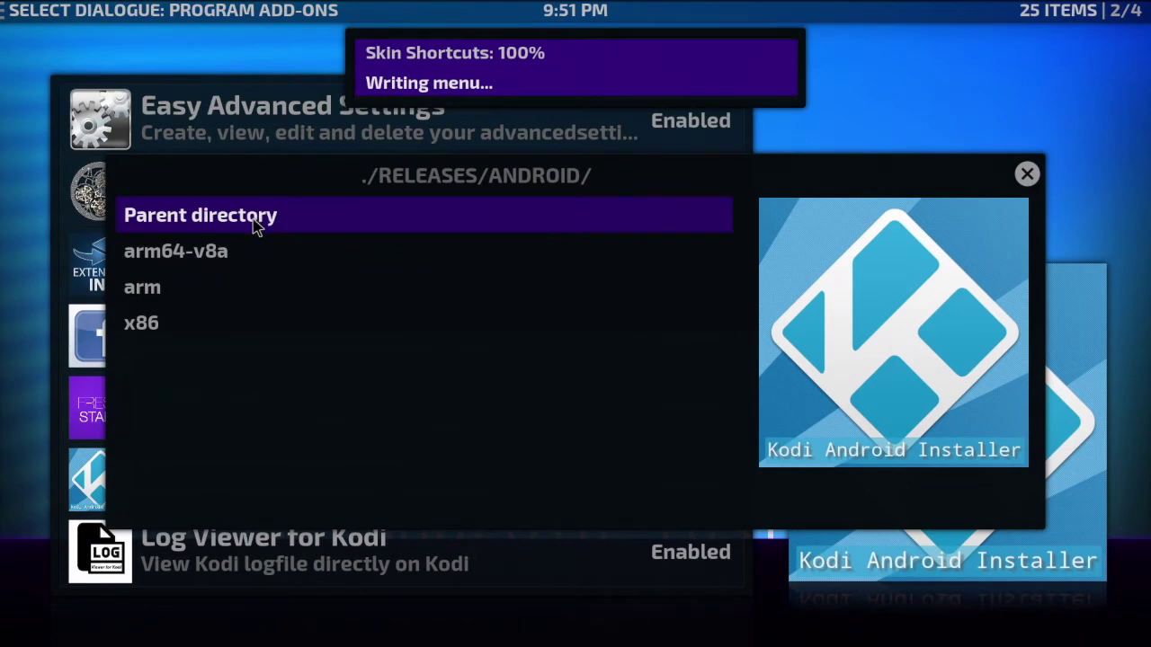
left_click(257, 226)
right_click(231, 303)
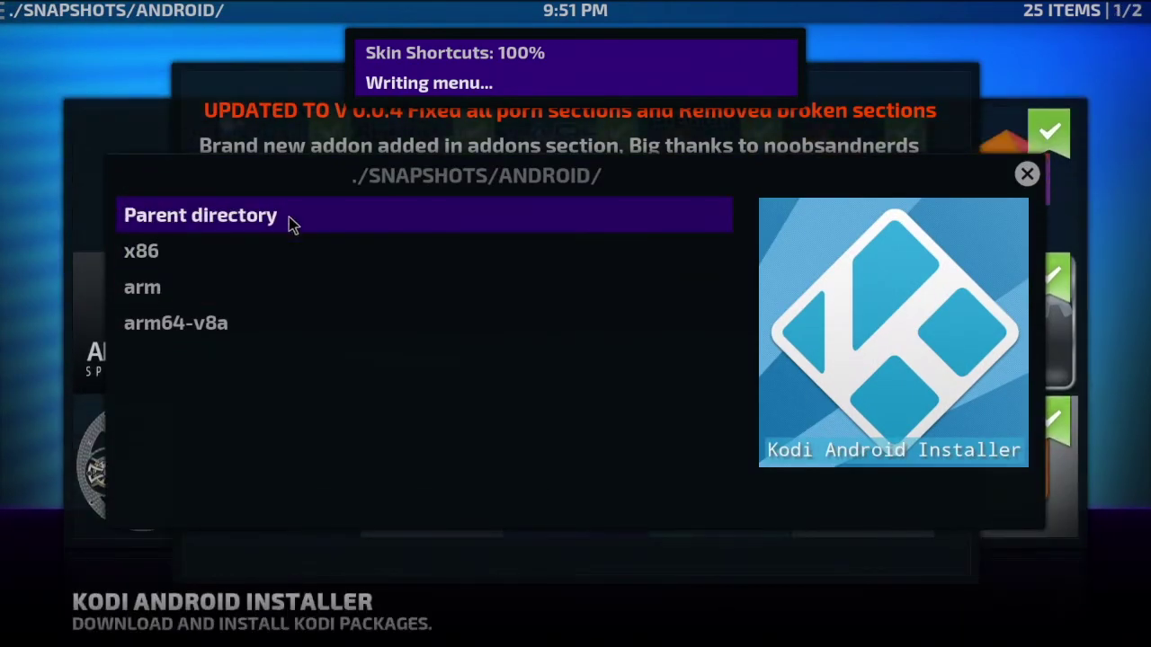
left_click(289, 225)
left_click(241, 336)
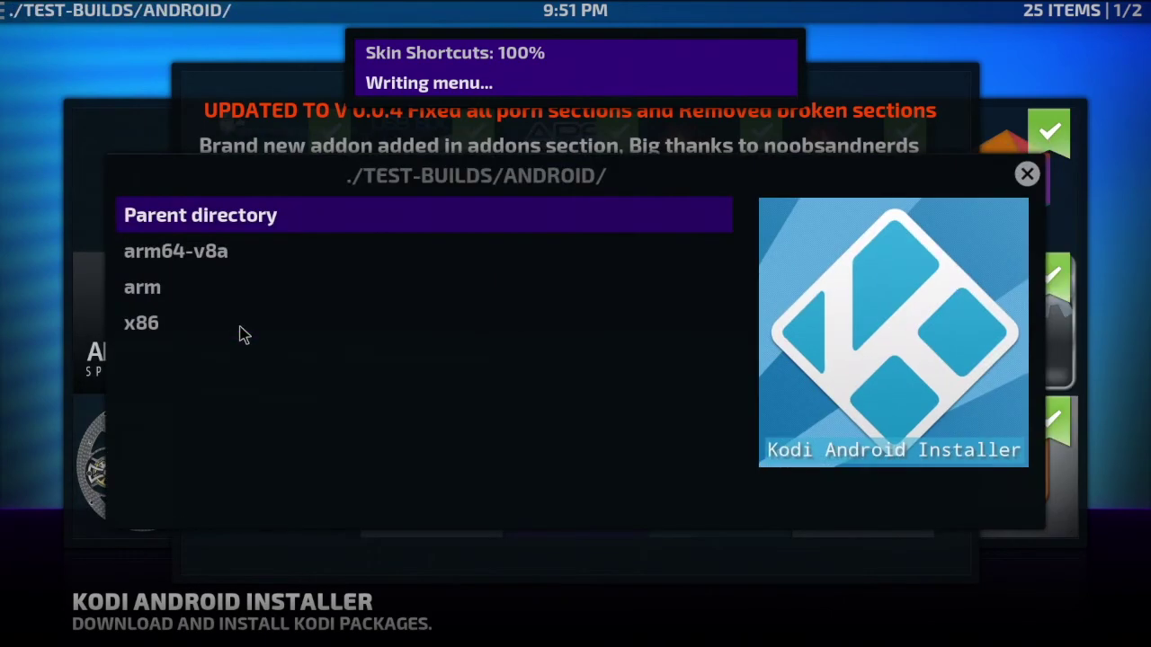
left_click(252, 221)
Choose kodi-17.6-Krypton-armeabi-v7a.apk from the arm folder of the Android Releases for download.
left_click(203, 253)
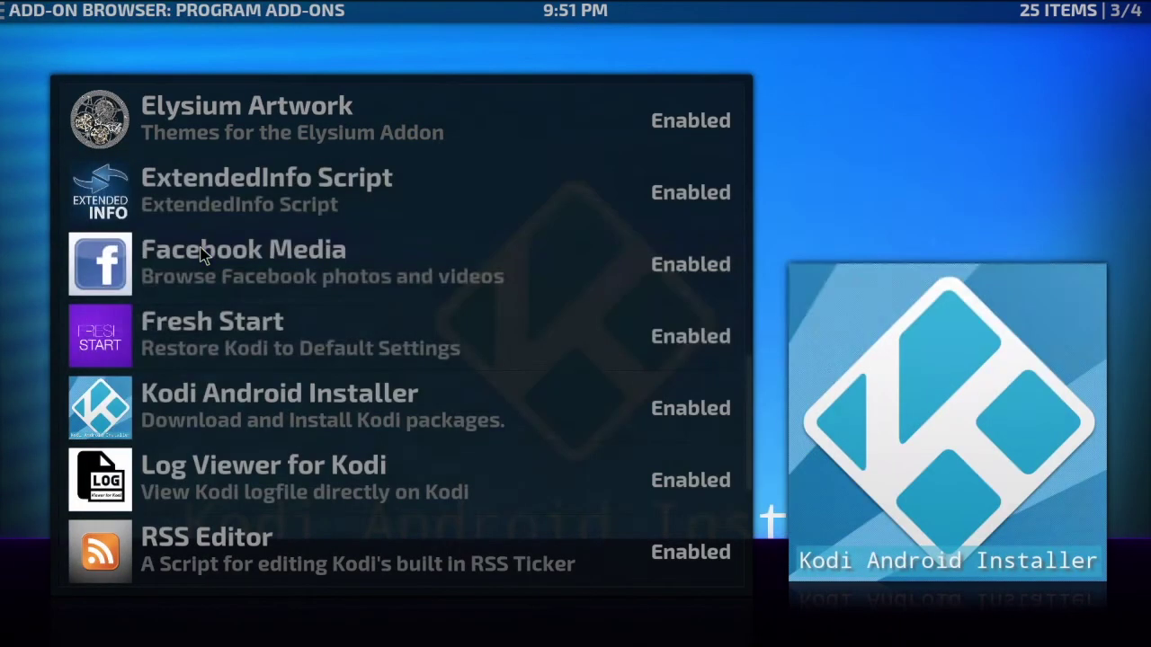
left_click(172, 290)
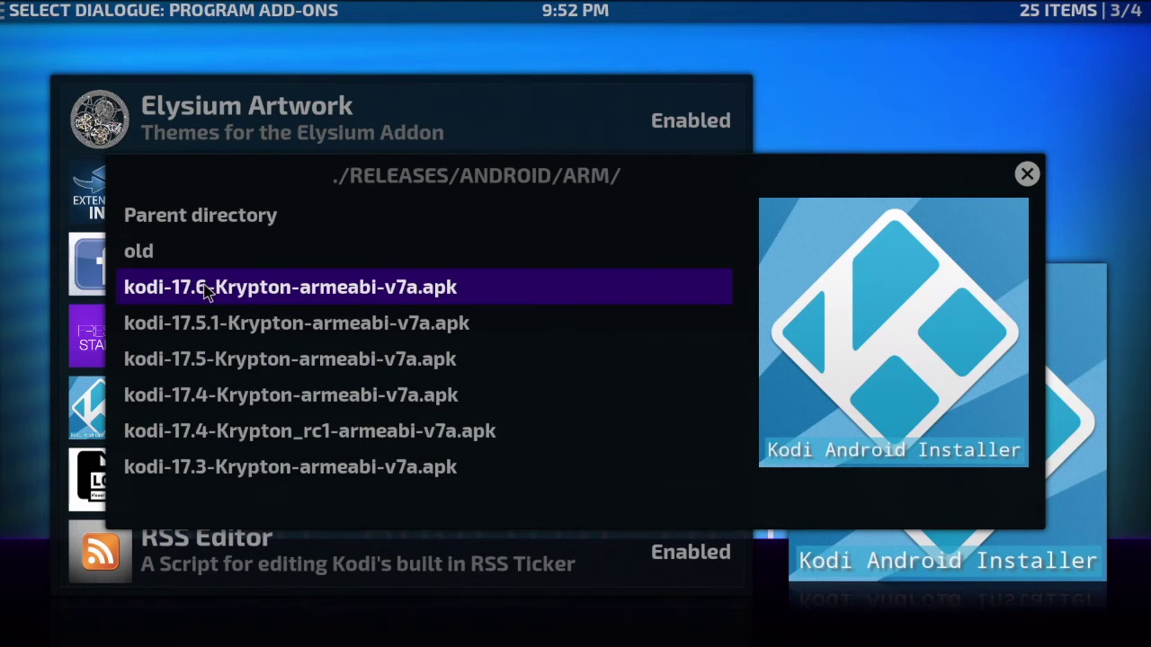
left_click(206, 300)
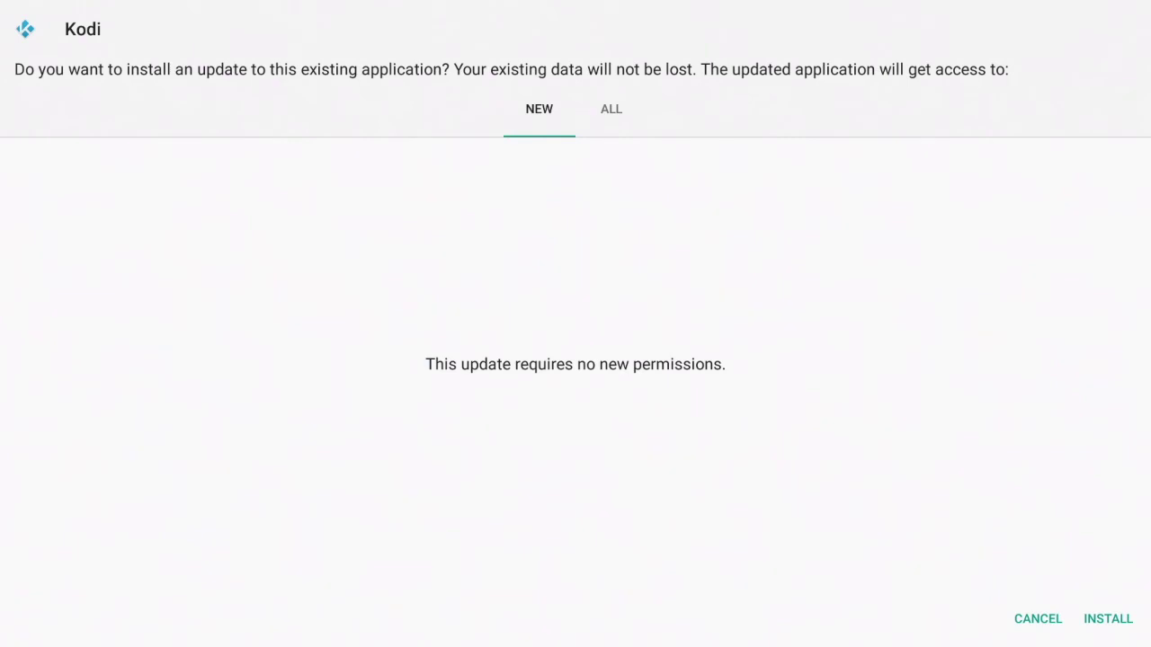
left_click(1109, 626)
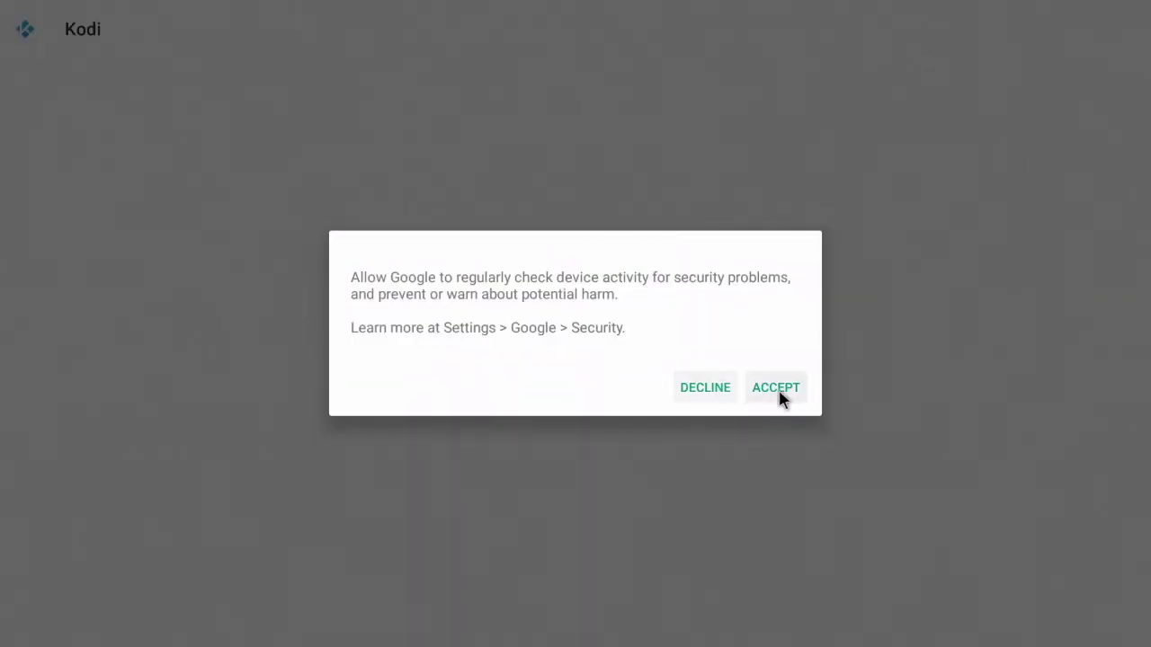
left_click(778, 394)
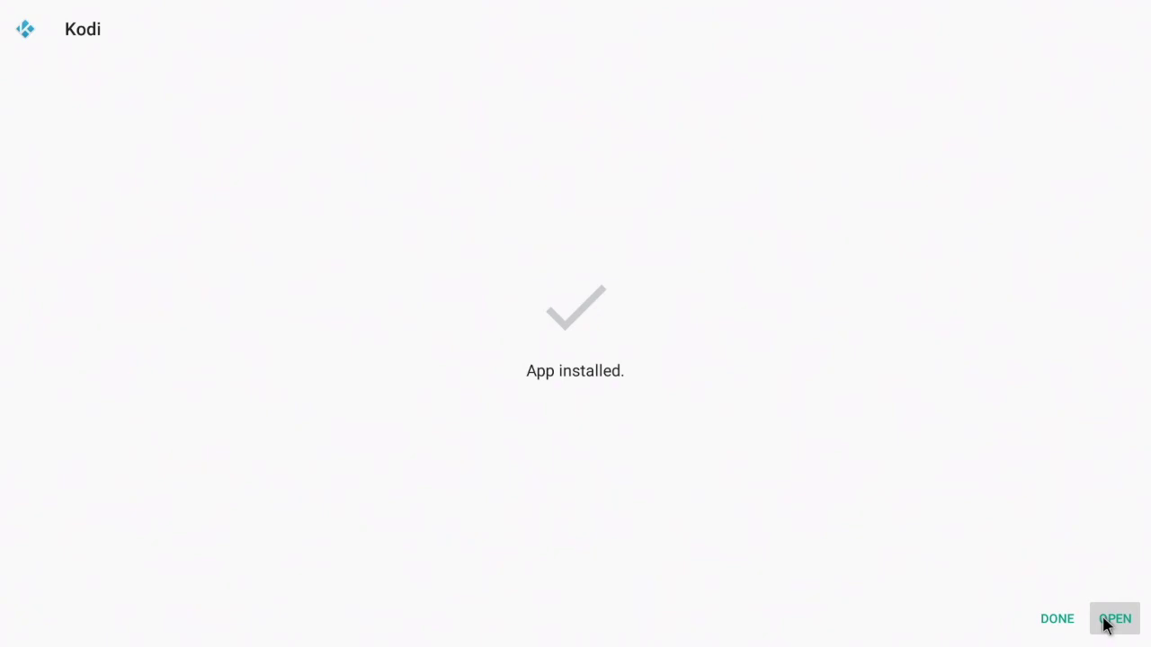
left_click(1114, 619)
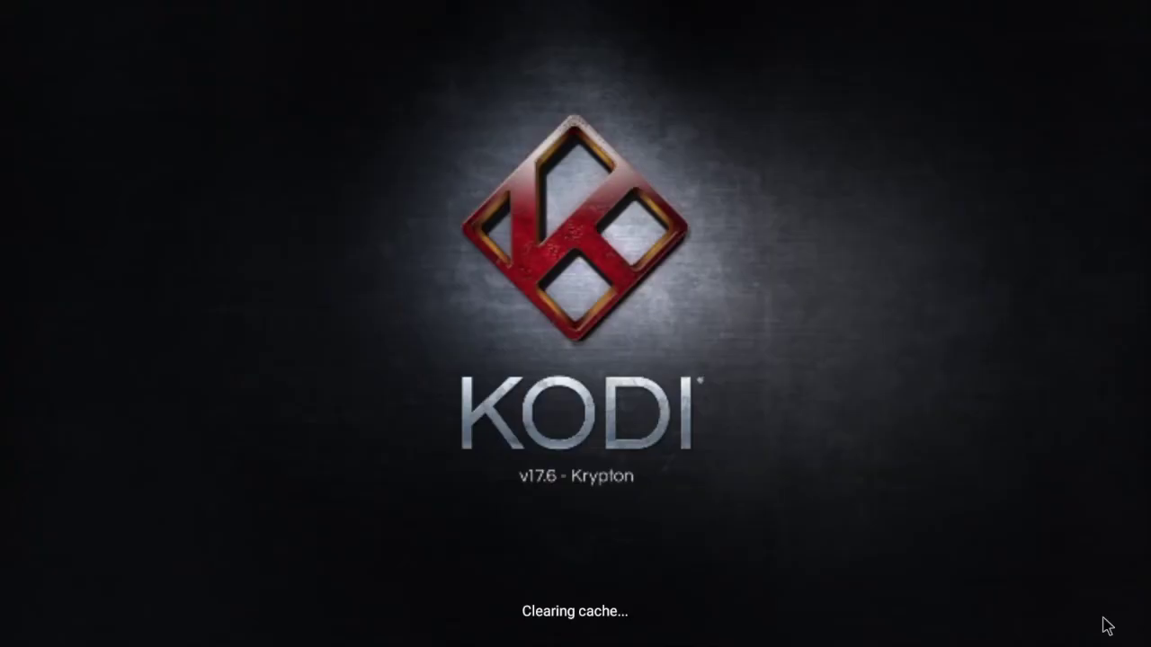